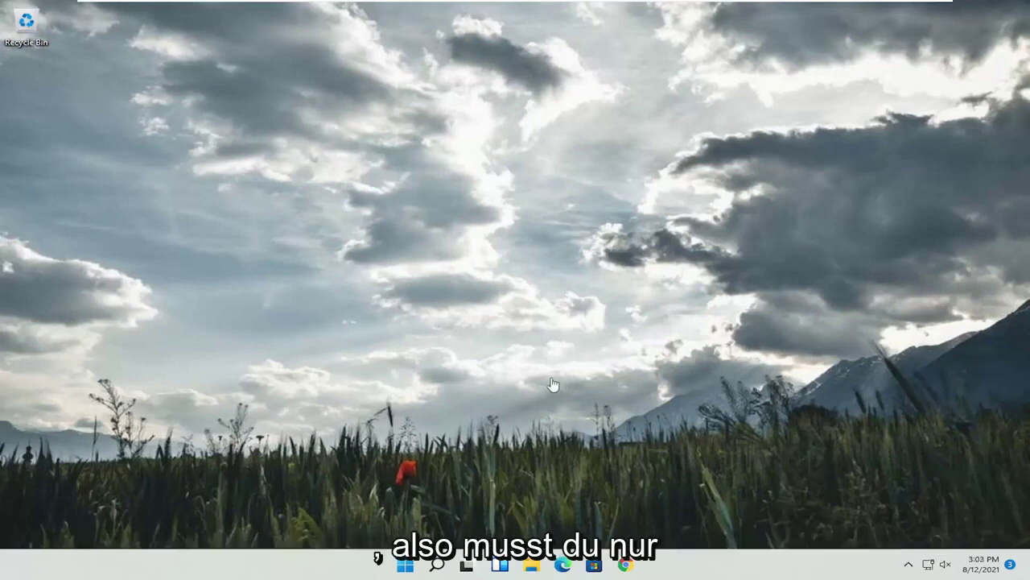
- Search Windows for 'control panel' from the taskbar
click(437, 566)
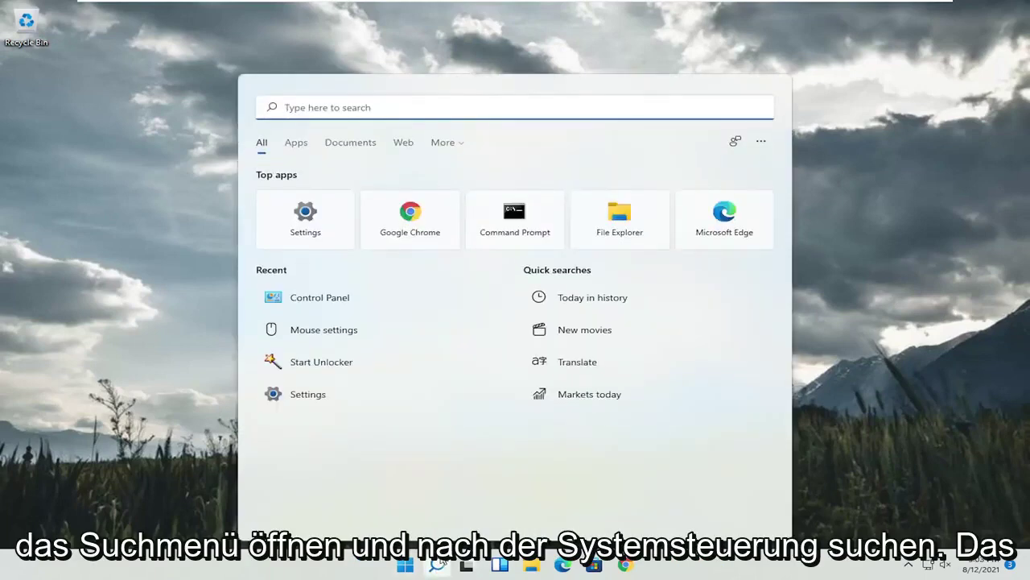
text(control panel)
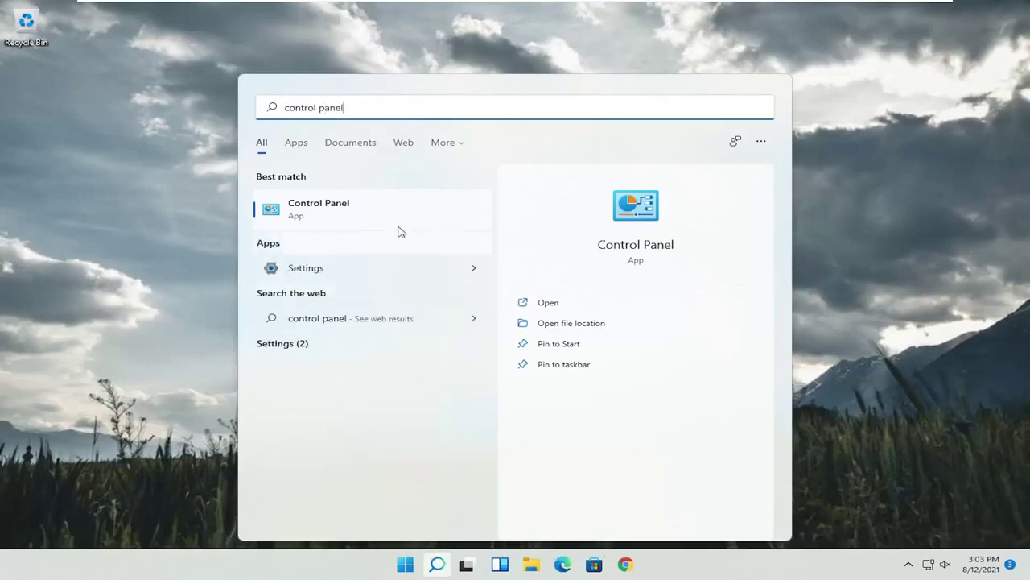
- Open Control Panel in Large icons view and edit the Balanced plan under Power Options
click(326, 219)
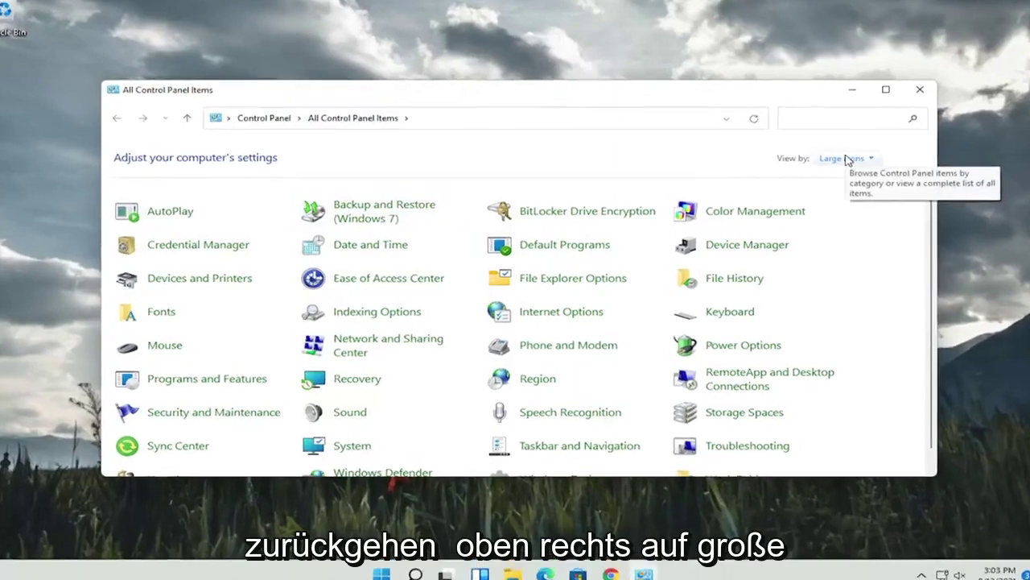
click(848, 158)
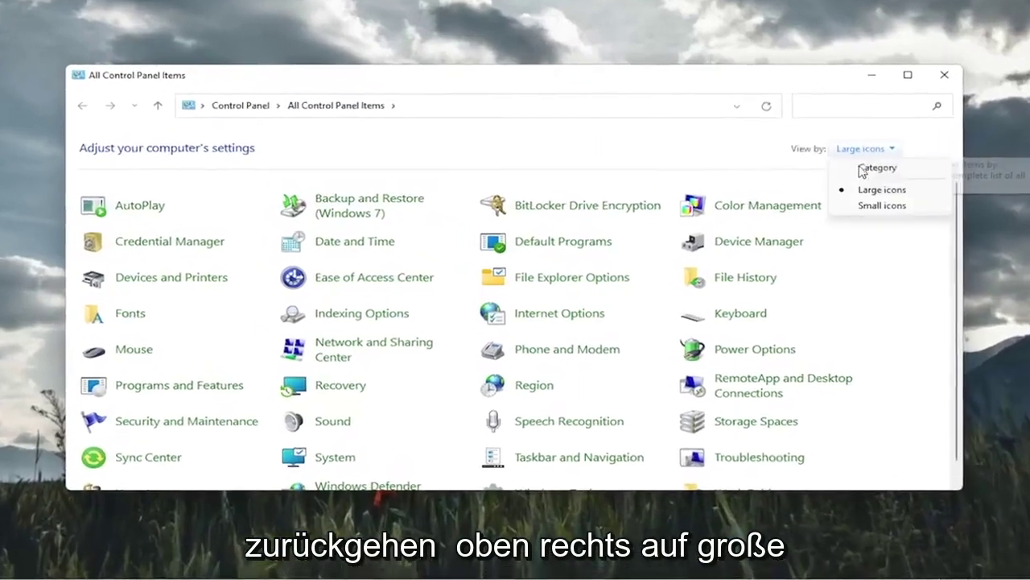
click(862, 196)
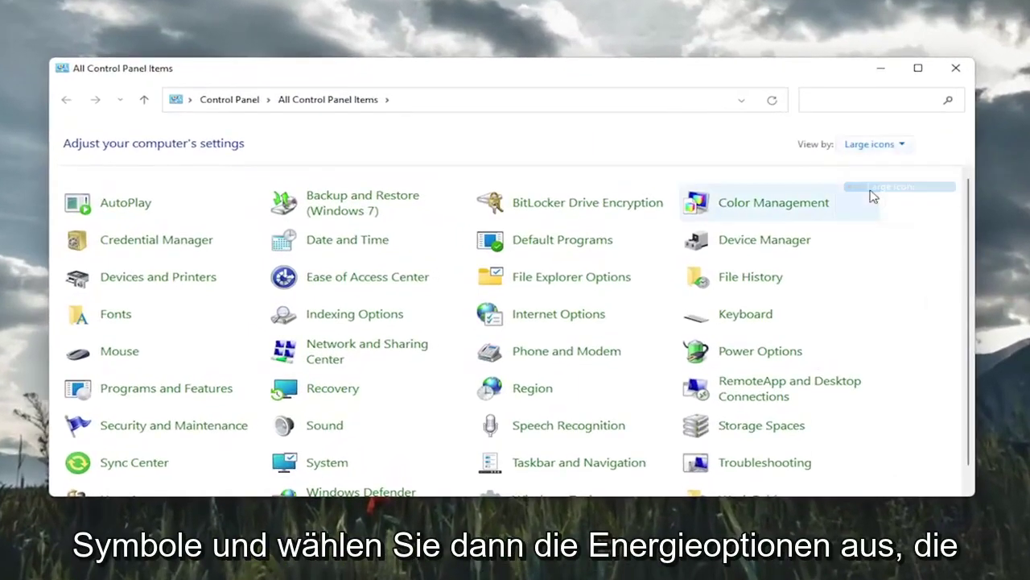
click(726, 351)
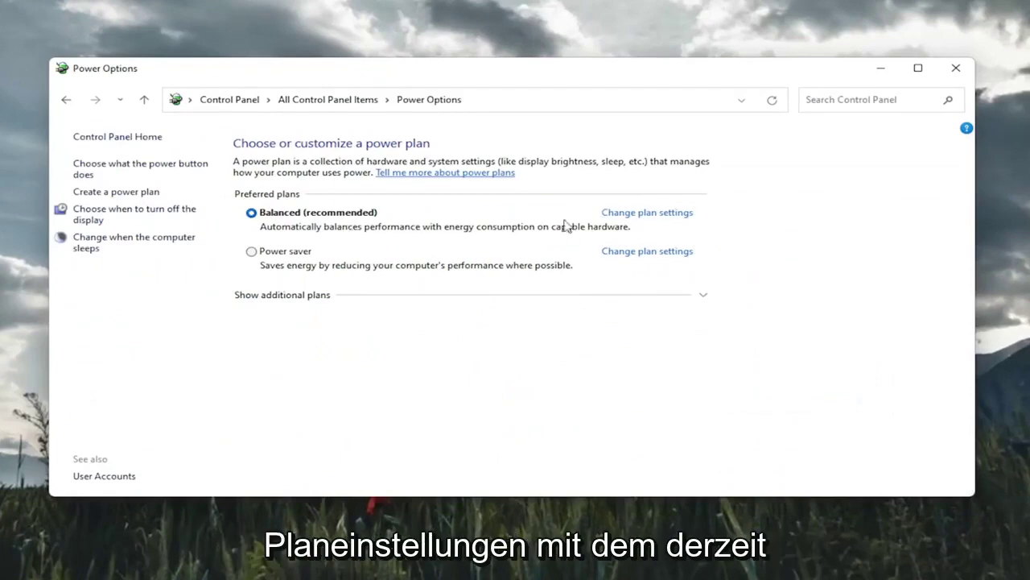
click(662, 212)
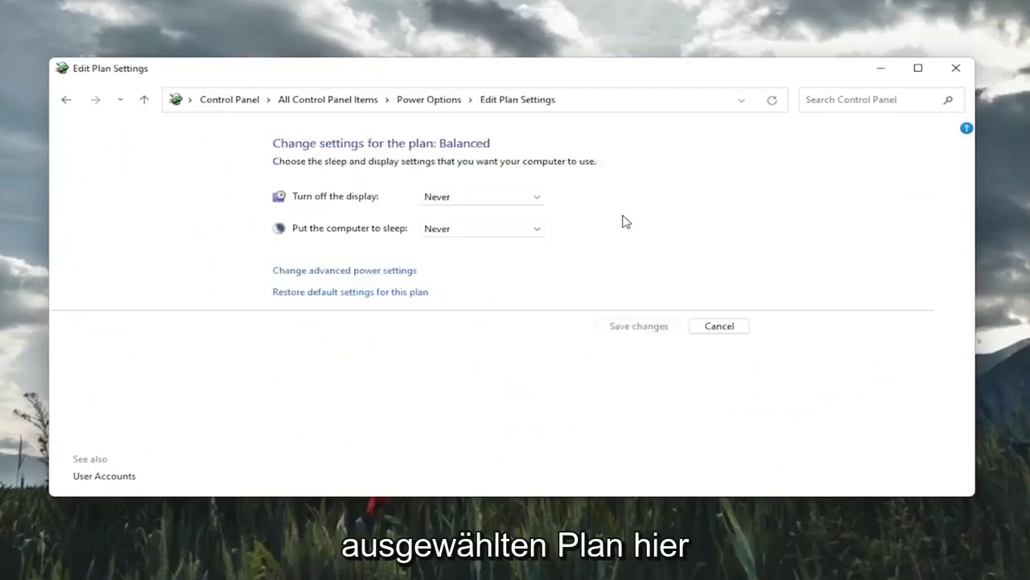
- In advanced power settings, set PCI Express Link State Power Management to Off and apply
click(342, 277)
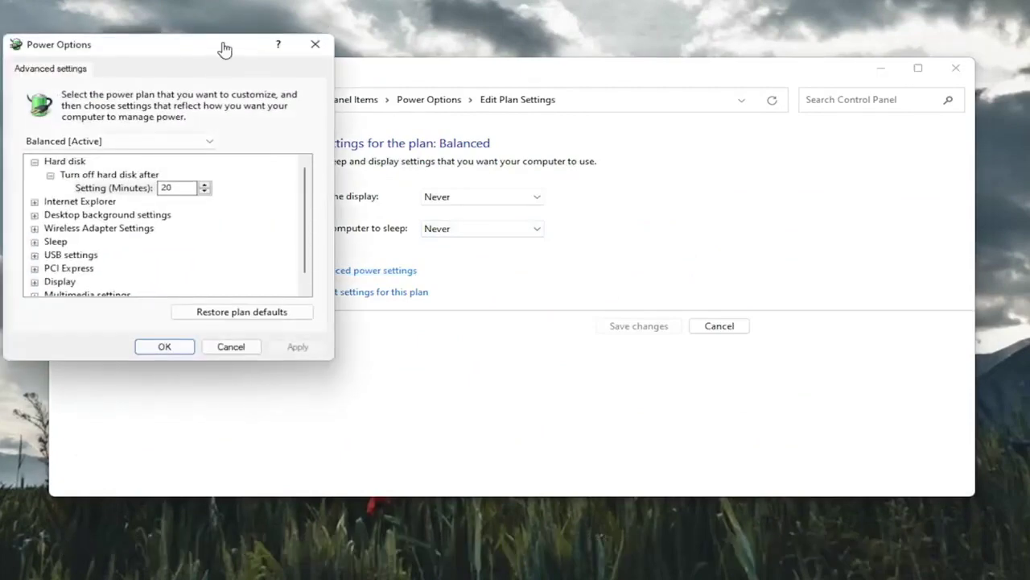
drag(211, 46, 444, 81)
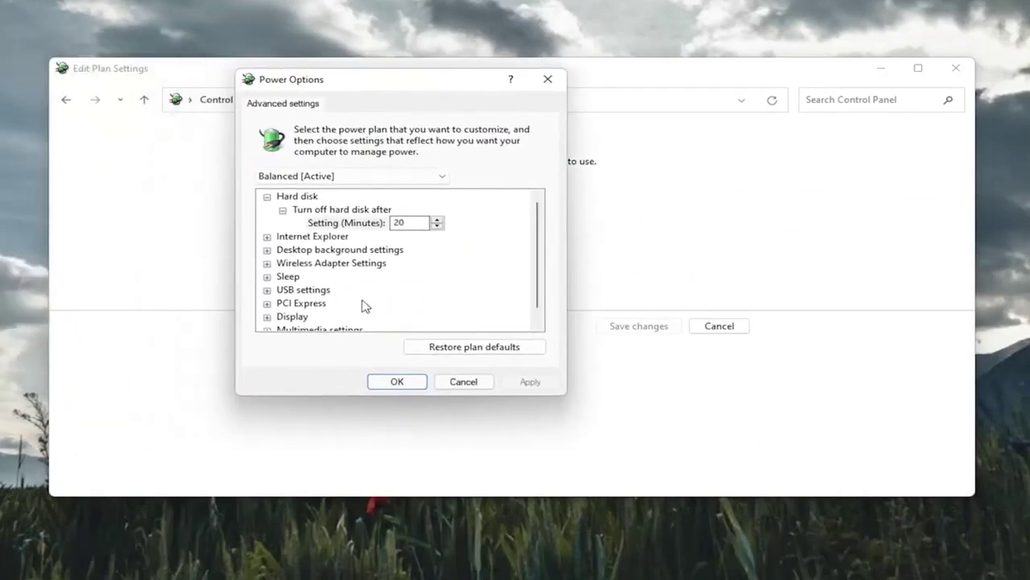
scroll(362, 303, down, 1)
click(267, 290)
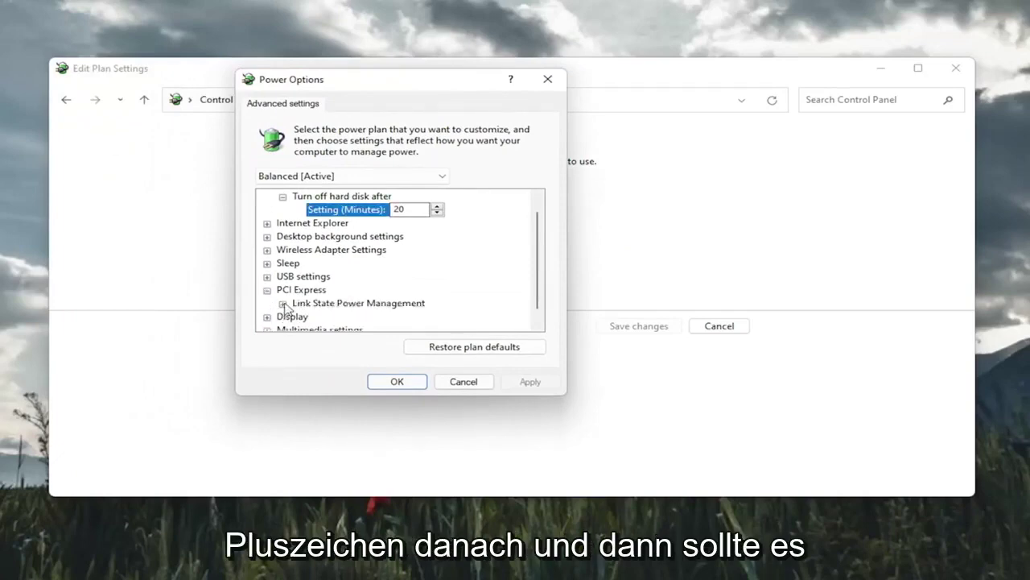
click(282, 303)
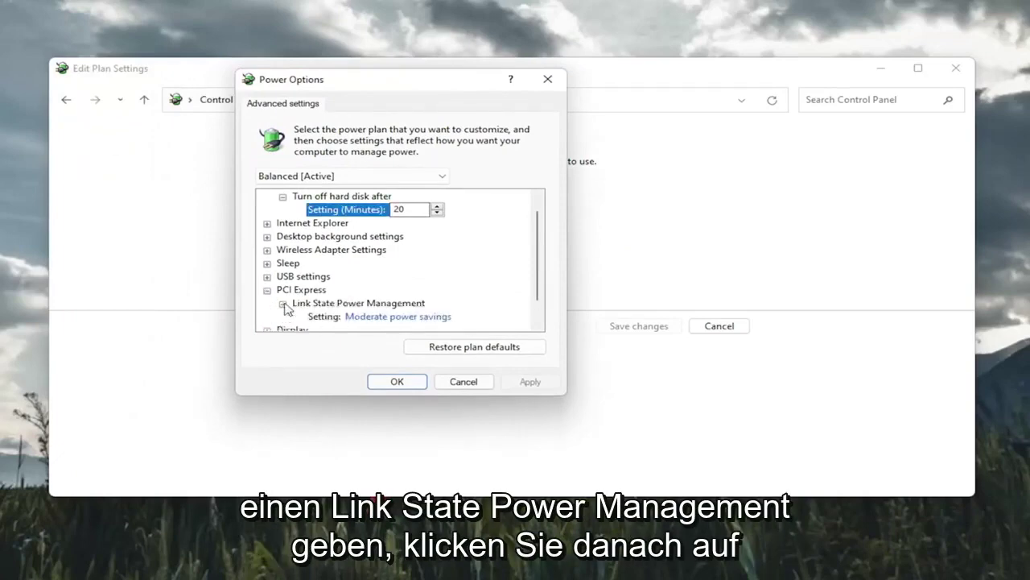
scroll(354, 316, down, 2)
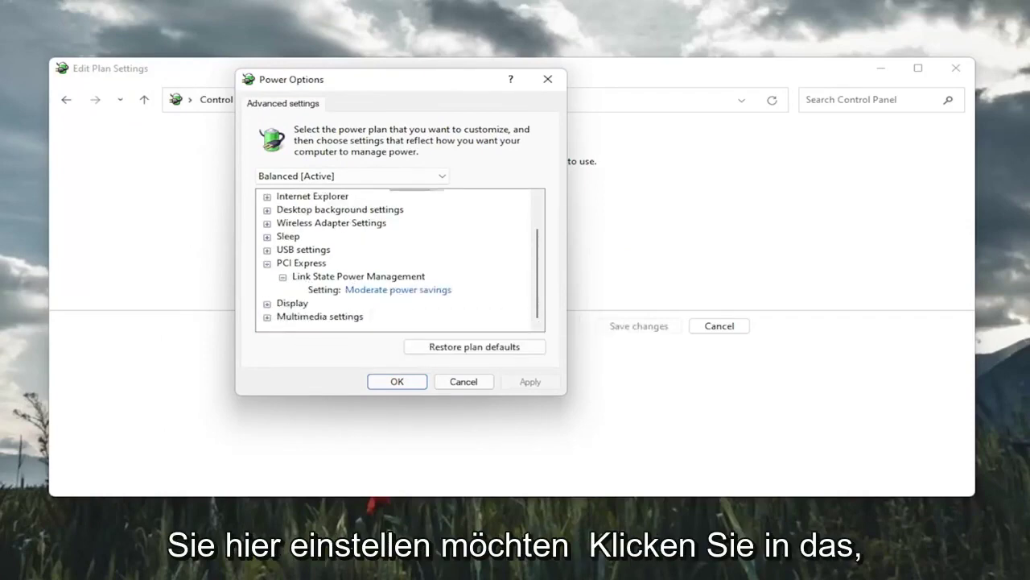
click(375, 290)
click(381, 293)
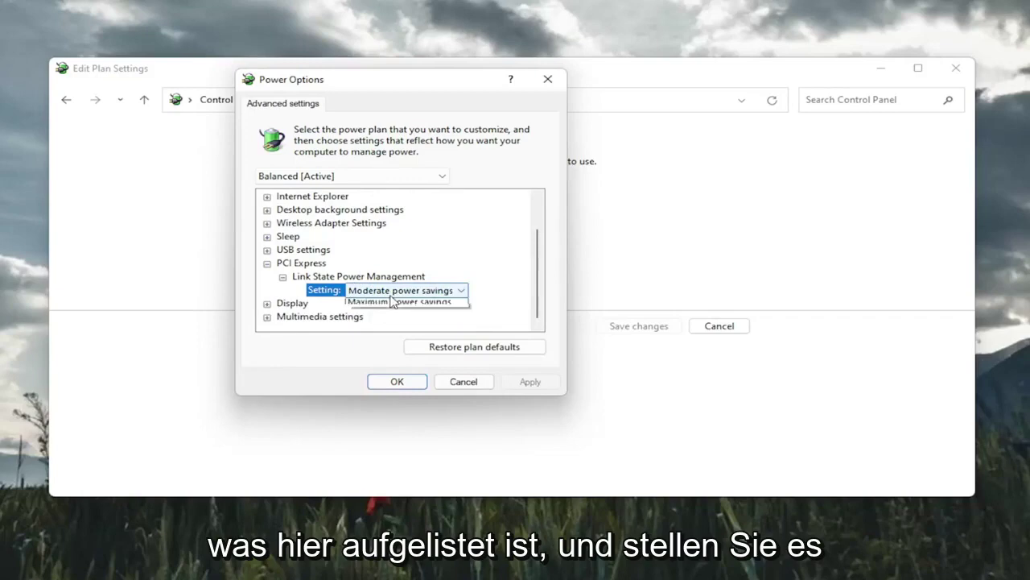
click(394, 303)
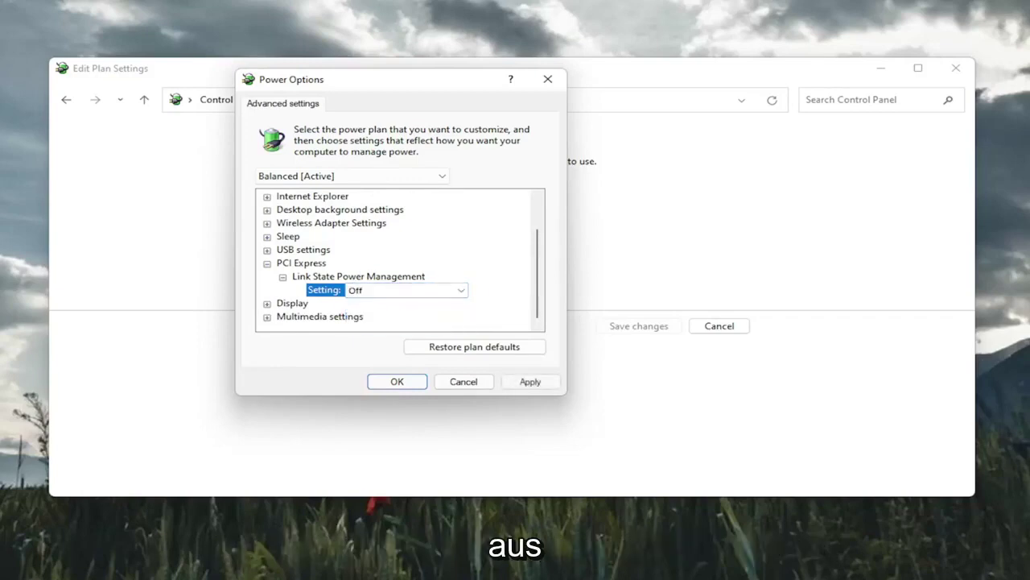
click(528, 383)
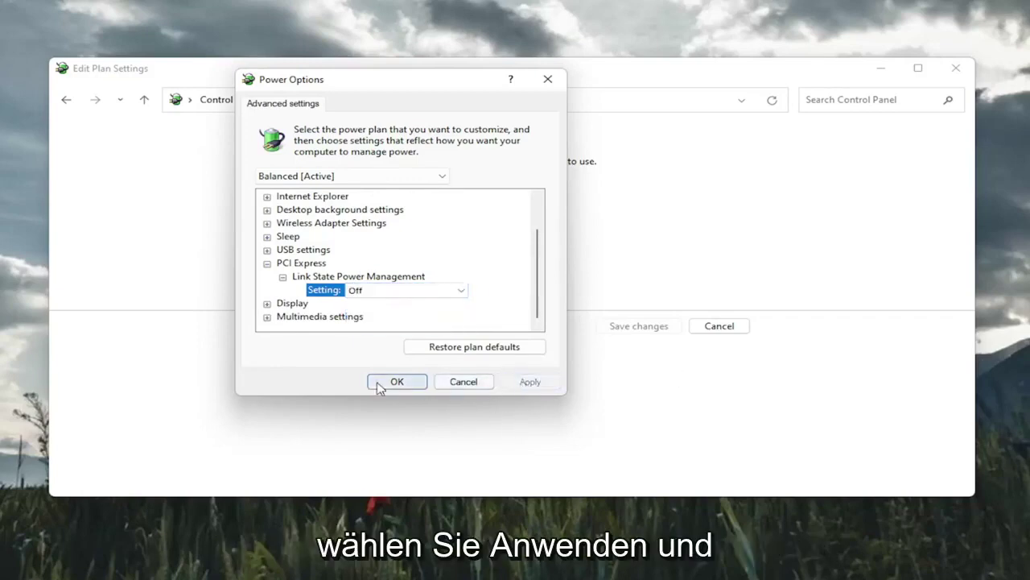
click(396, 382)
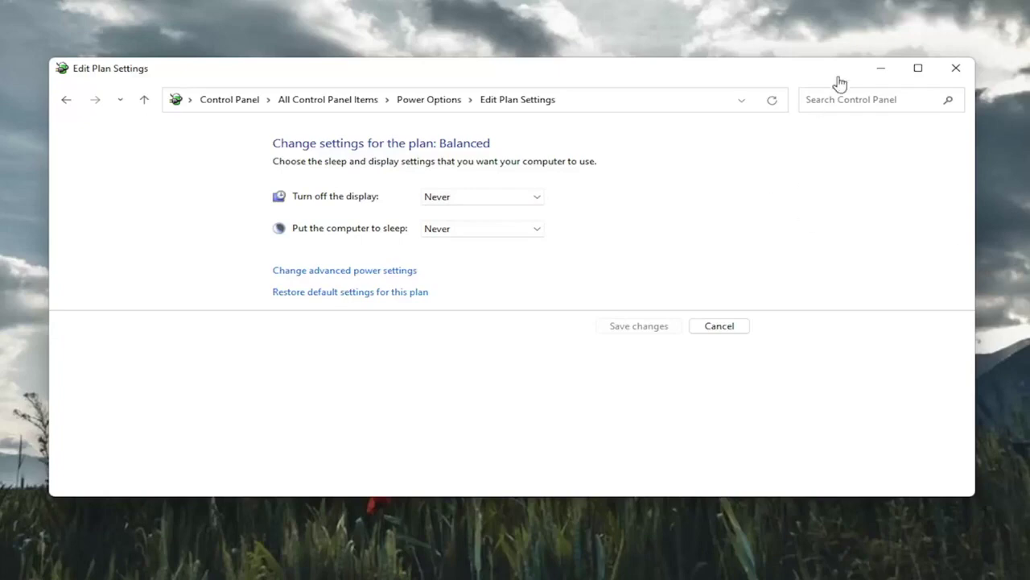
- Close the Balanced plan's Edit Plan Settings window
click(956, 69)
- Search for 'cmd' and launch Command Prompt as administrator
key(super+s)
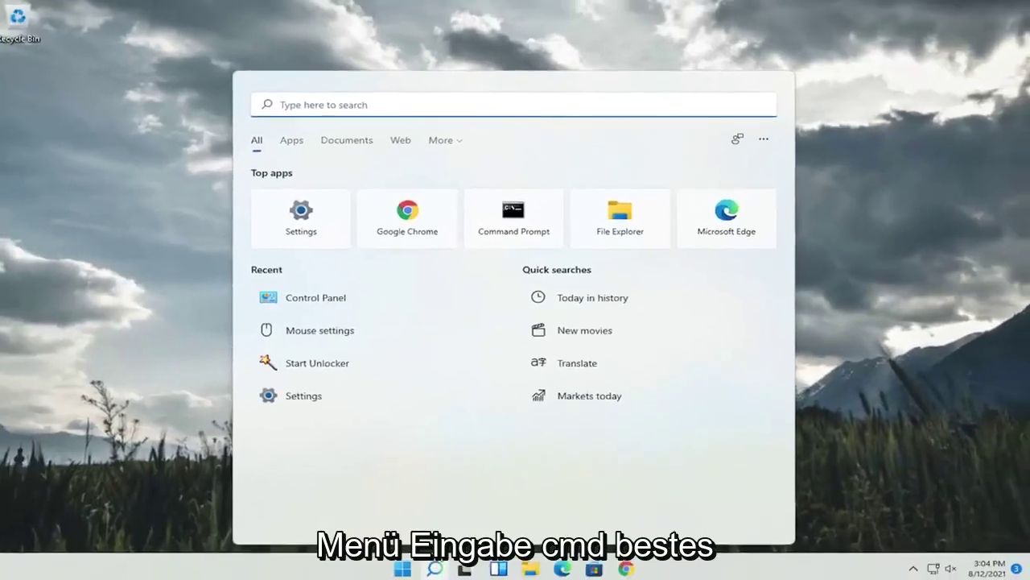
text(cmd)
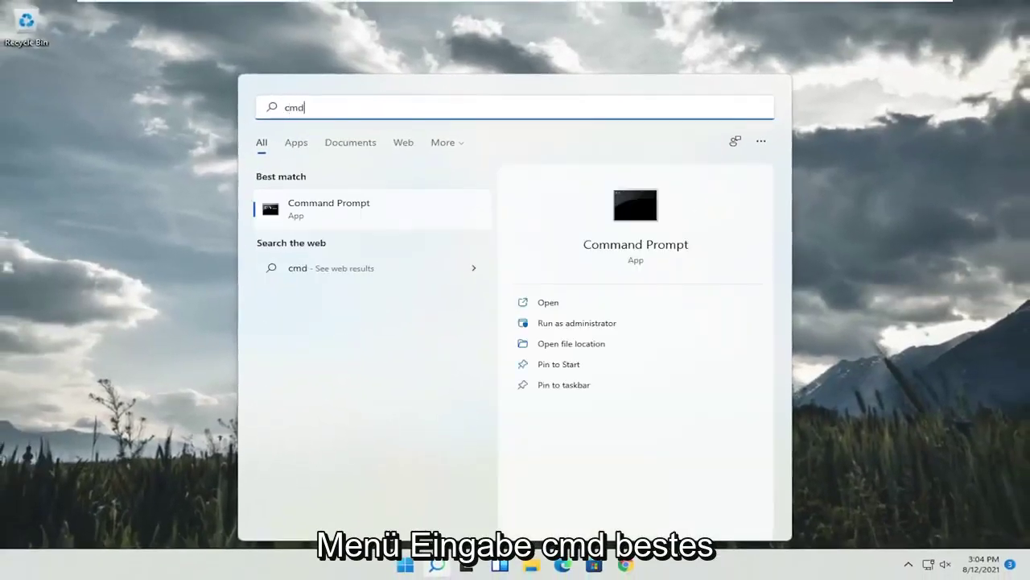
right_click(315, 210)
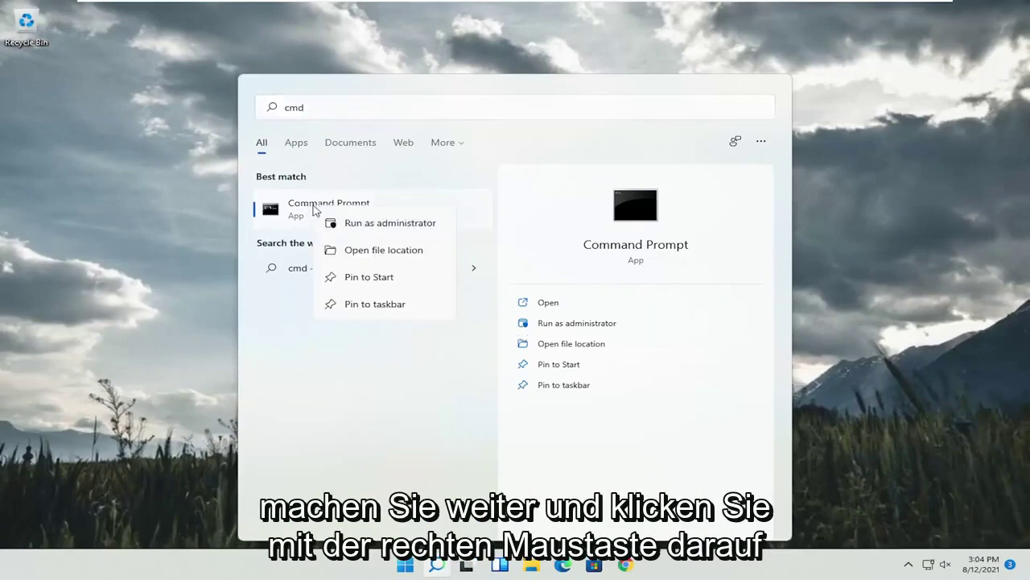
click(349, 226)
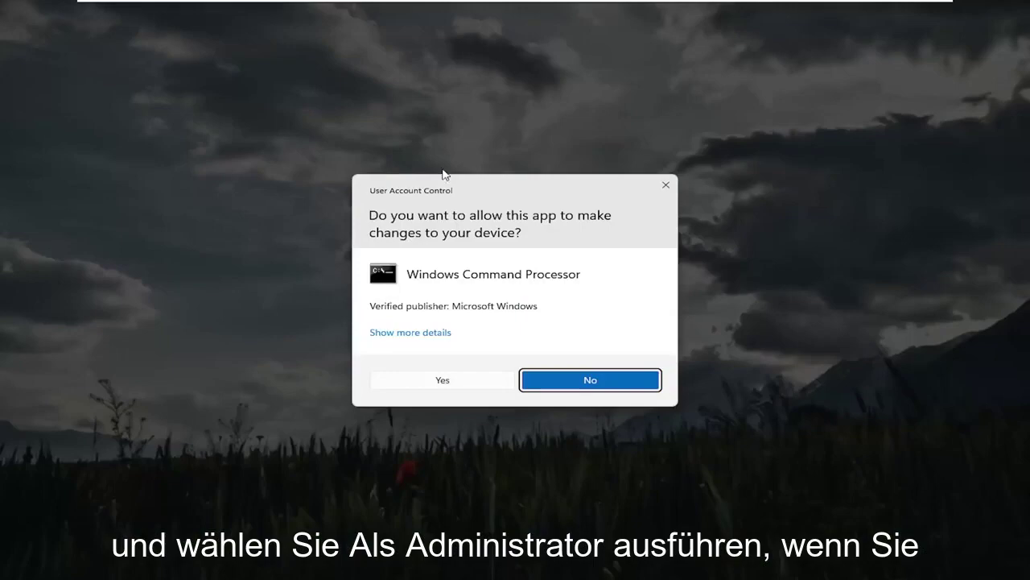
- Approve the UAC prompt, run 'powercfg -h off', and type 'sfc /scannow' at the next prompt
click(461, 380)
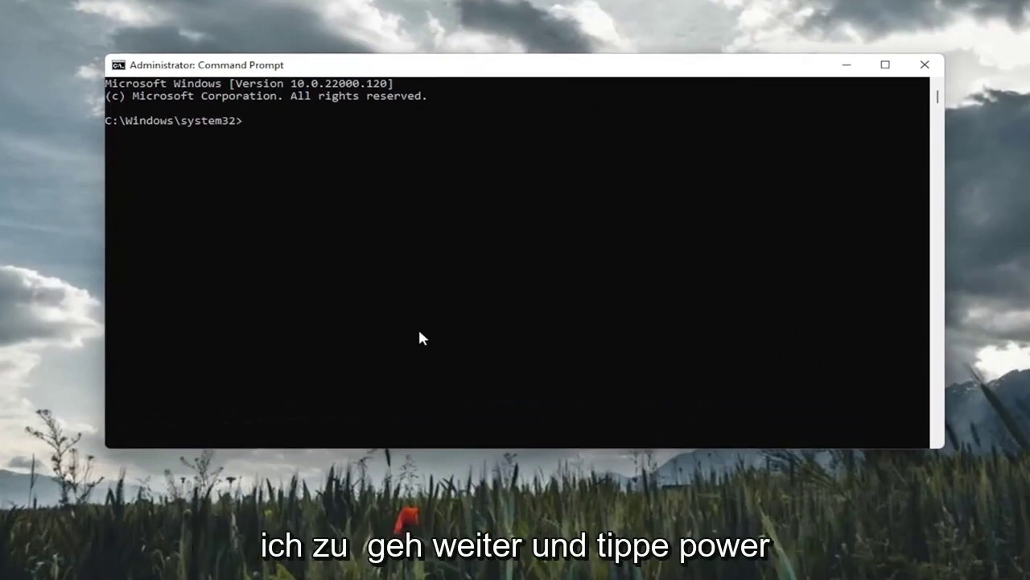
text(powercfg )
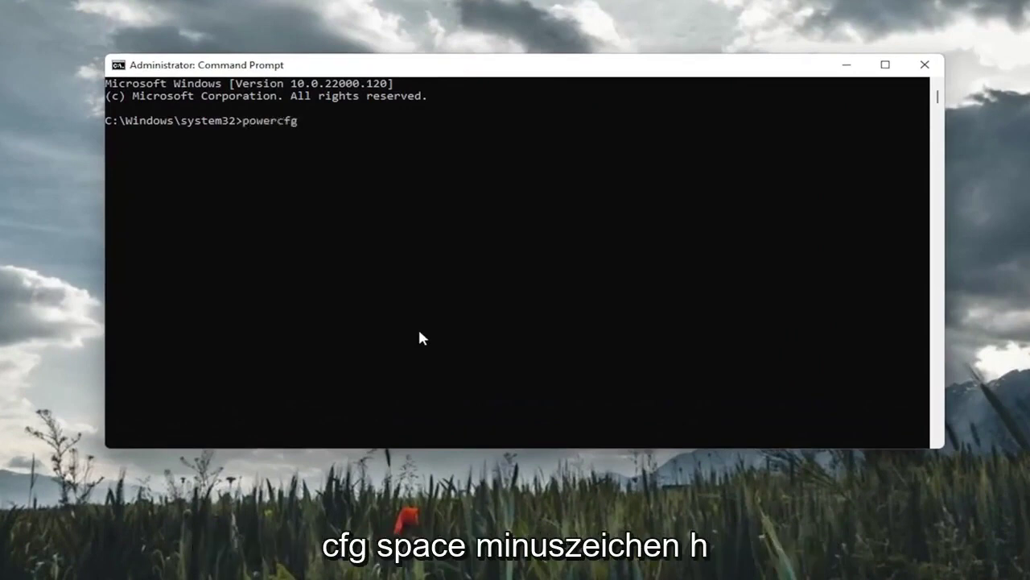
text(-h off)
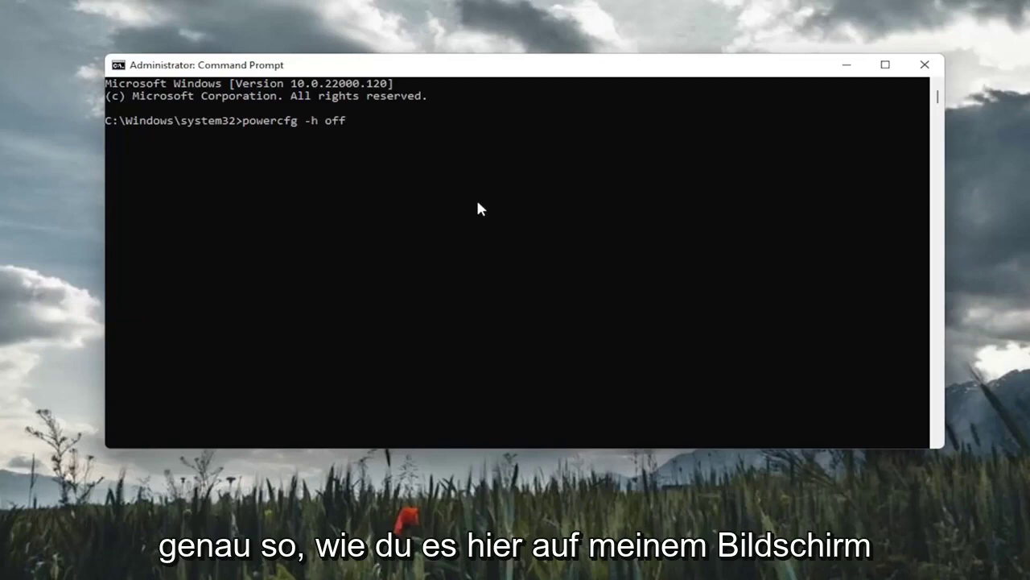
key(Return)
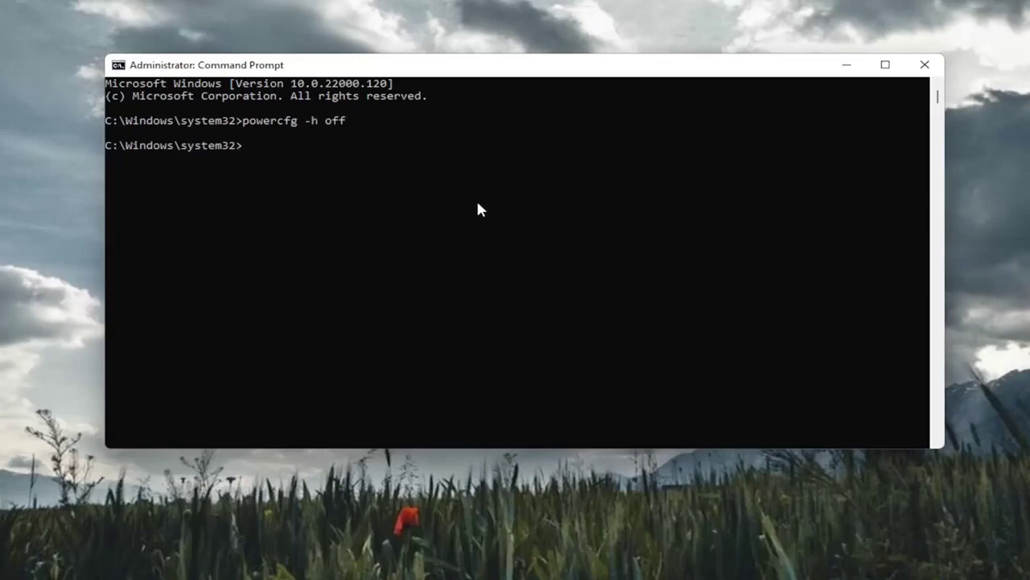
text(sf)
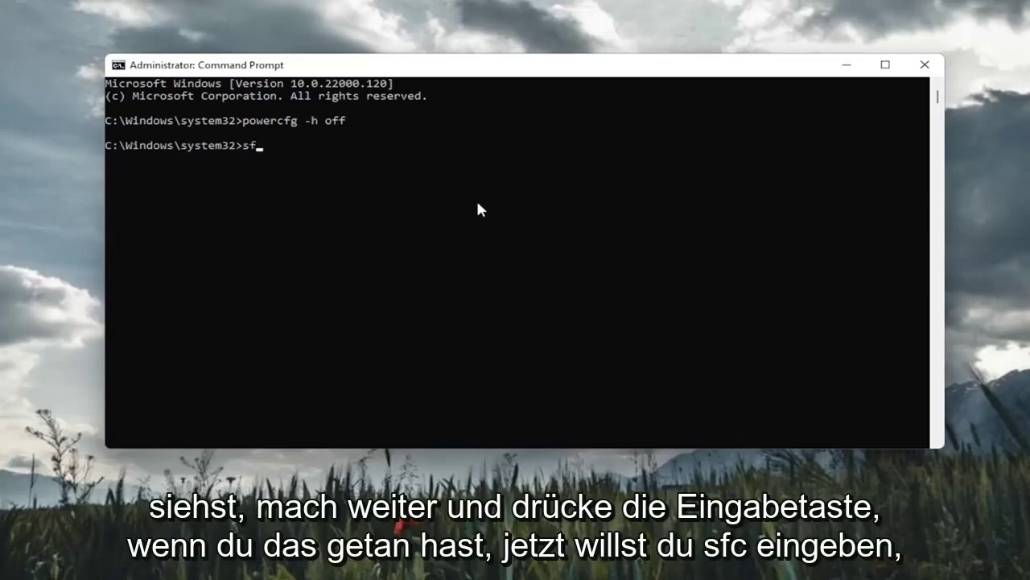
text(c /scannow)
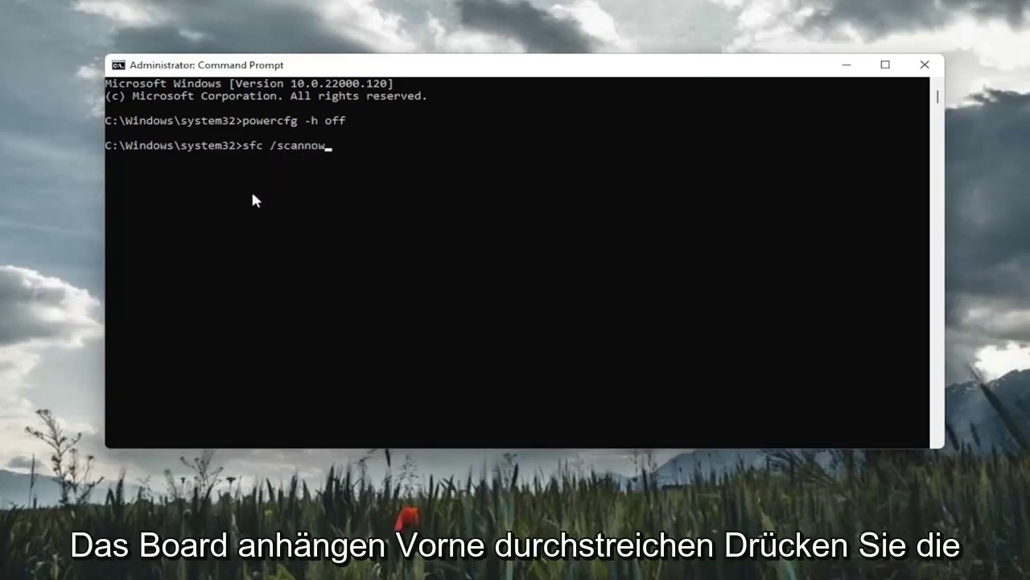
- Run sfc /scannow and let verification reach 100% with no integrity violations
key(Return)
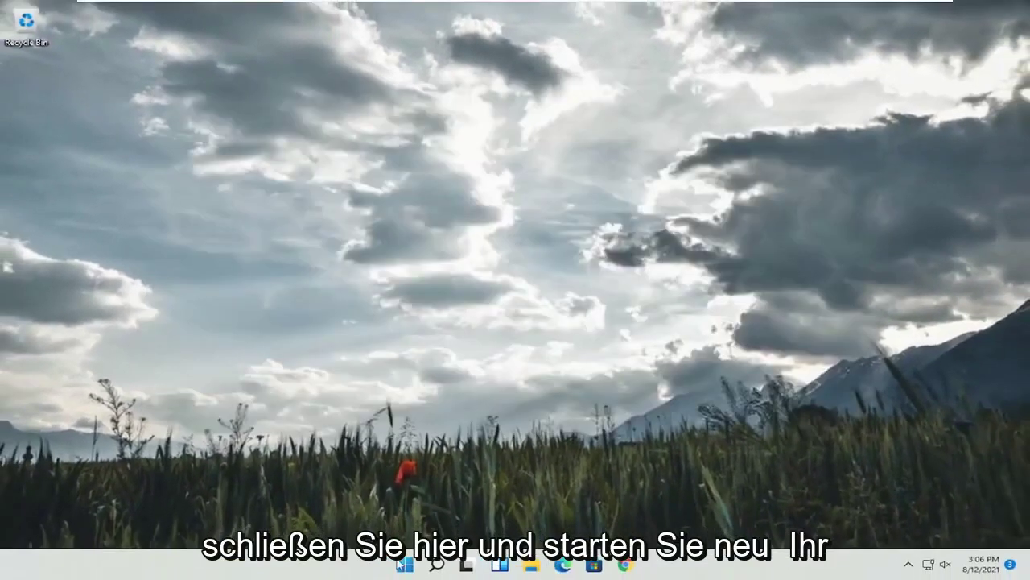
- Restart the PC from the Start button's Shut down or sign out menu
right_click(405, 563)
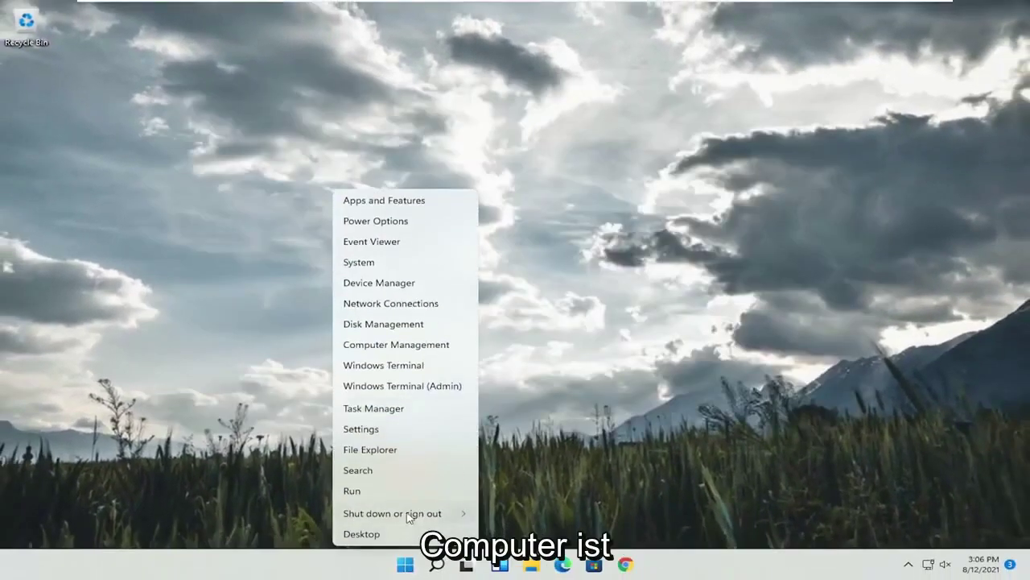
mouse_move(459, 513)
click(511, 531)
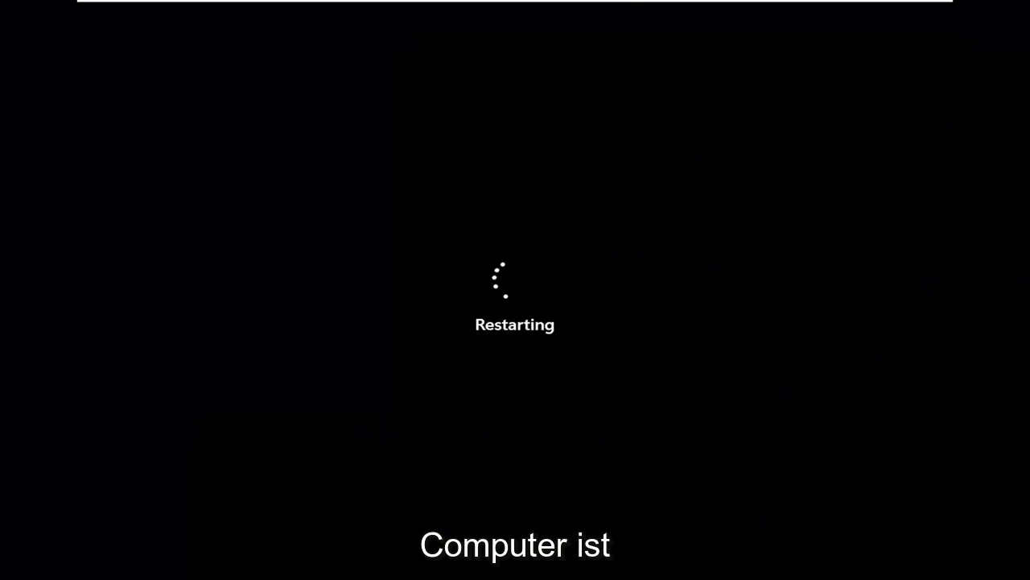